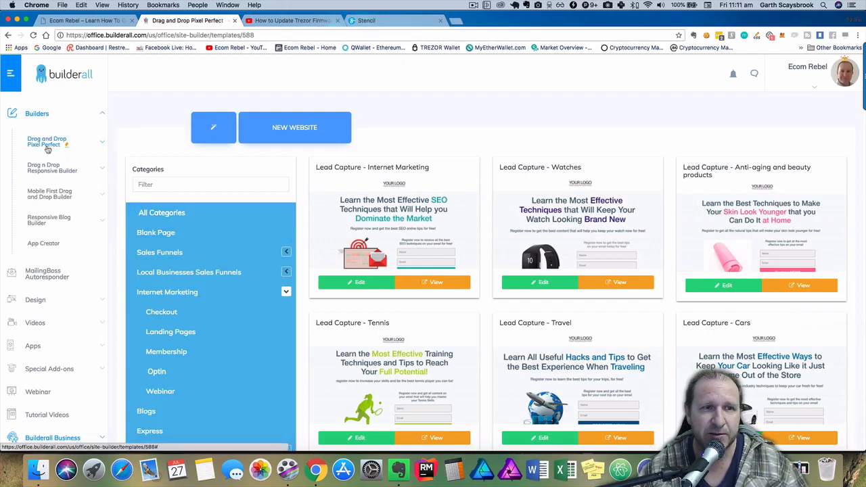
- Browse the template gallery, preview the Email Optin - Twelve template and open it for editing
scroll(256, 234, down, 2)
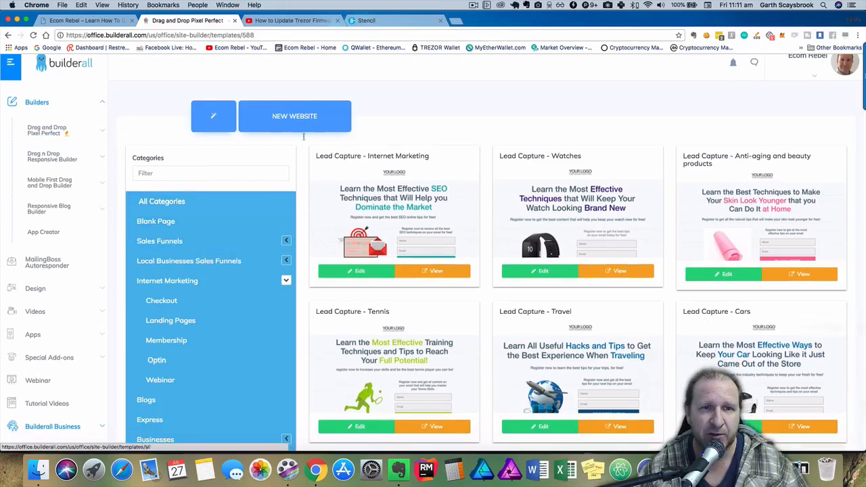
scroll(270, 213, down, 1)
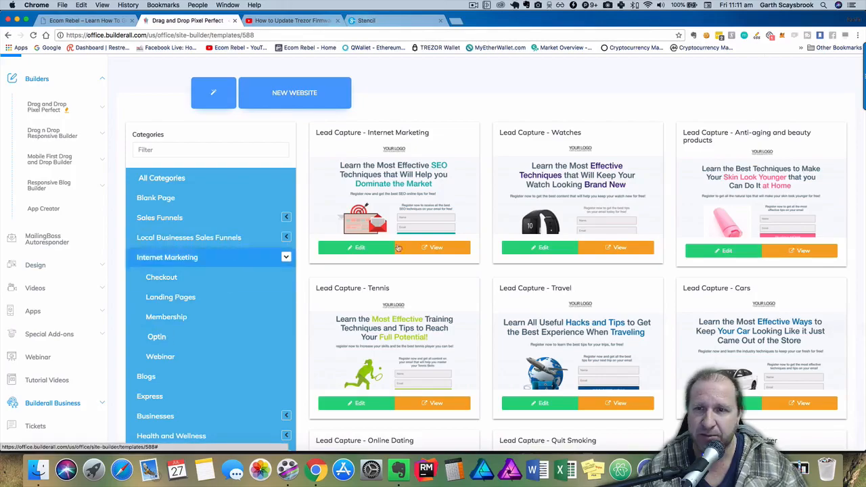
scroll(572, 261, down, 15)
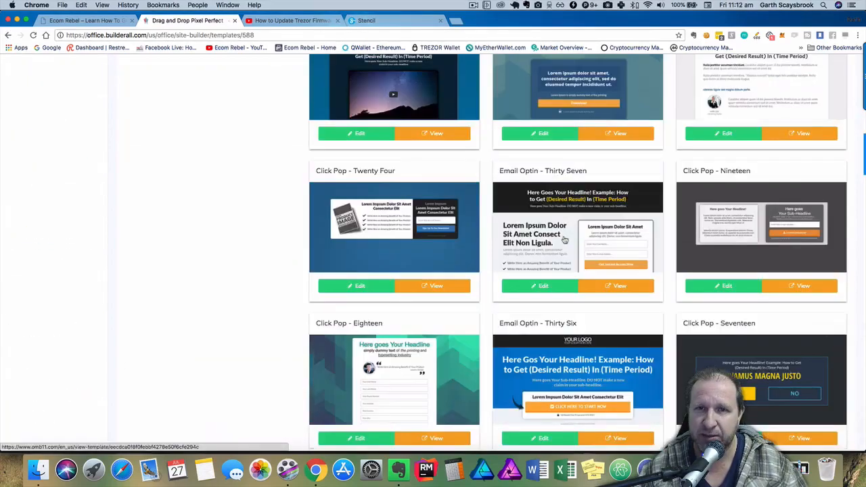
scroll(564, 238, down, 8)
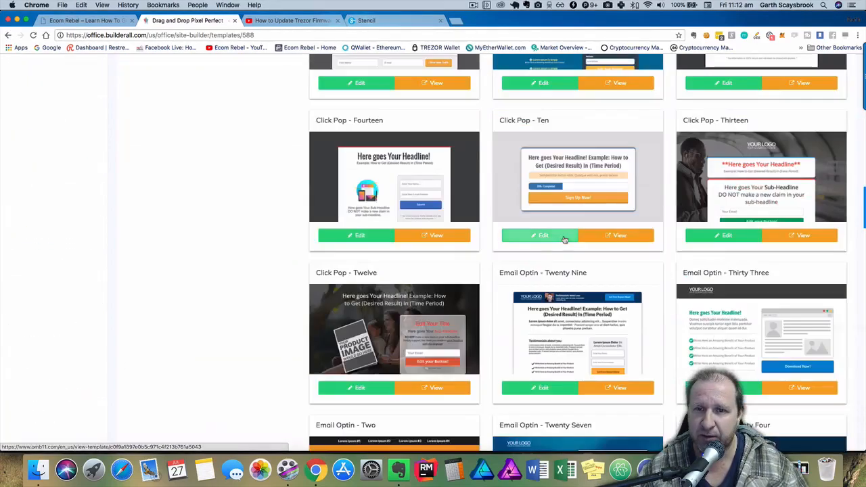
scroll(564, 238, down, 10)
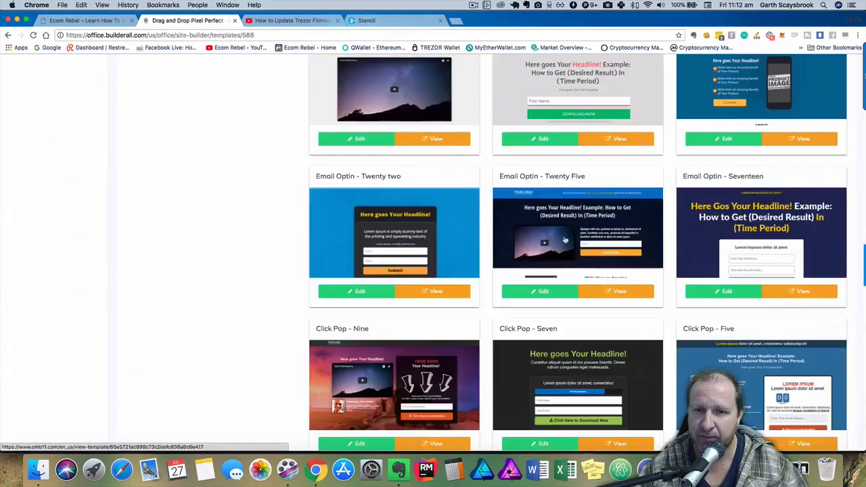
scroll(565, 240, down, 5)
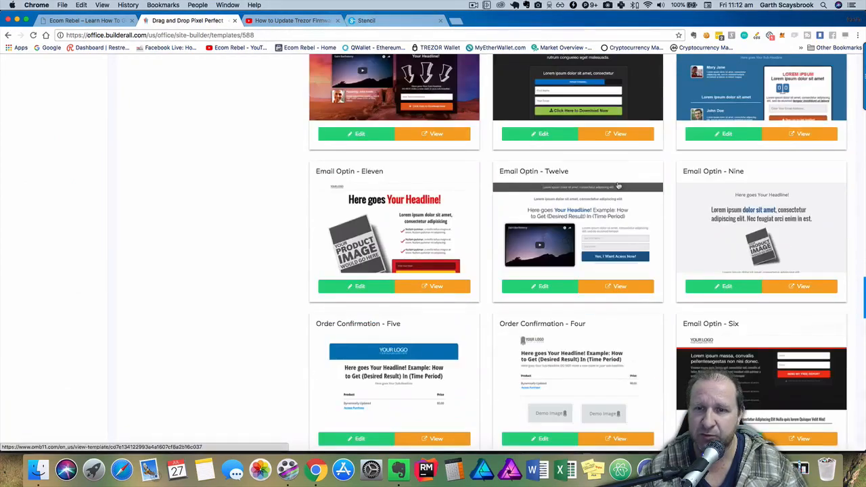
click(623, 287)
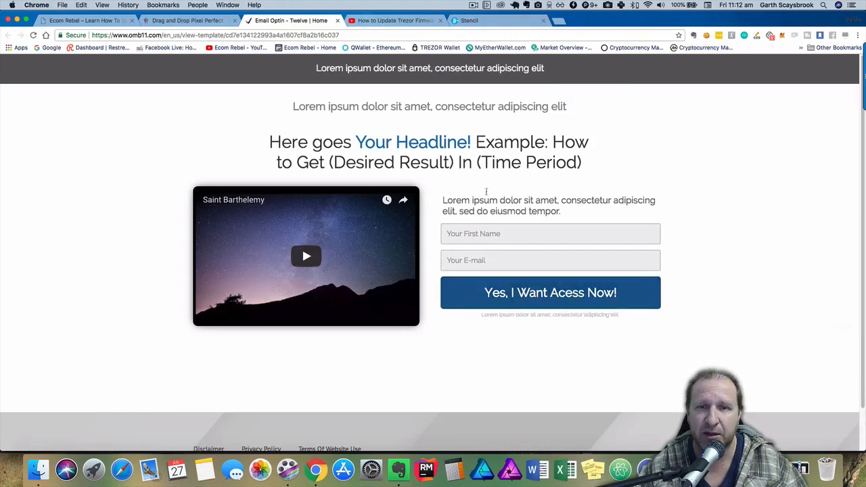
click(184, 23)
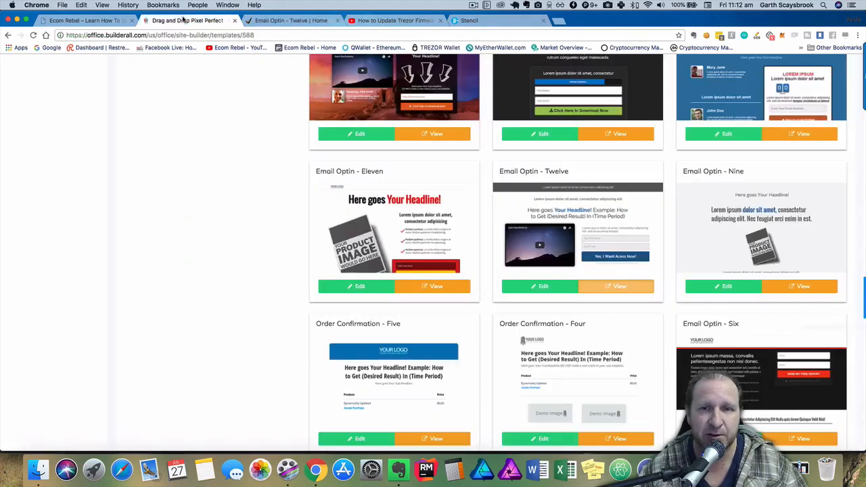
click(535, 286)
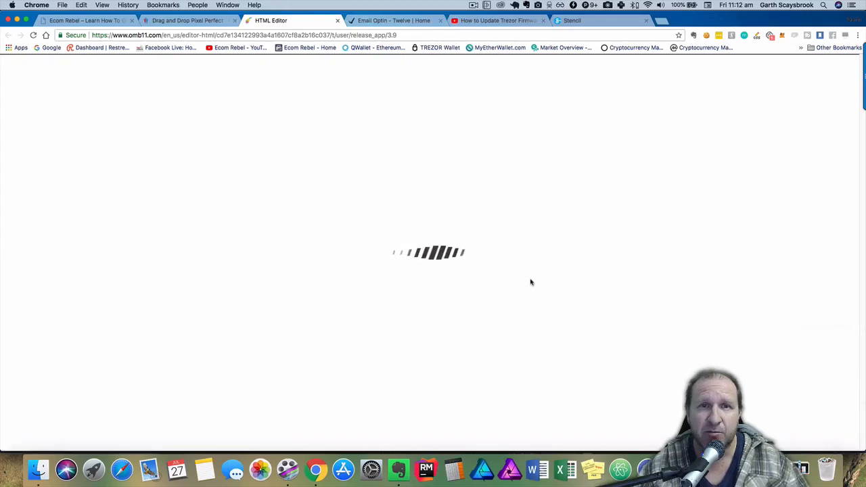
- Switch to the YouTube video How to Update Trezor Firmware 1.6.2 and copy its share link
click(472, 24)
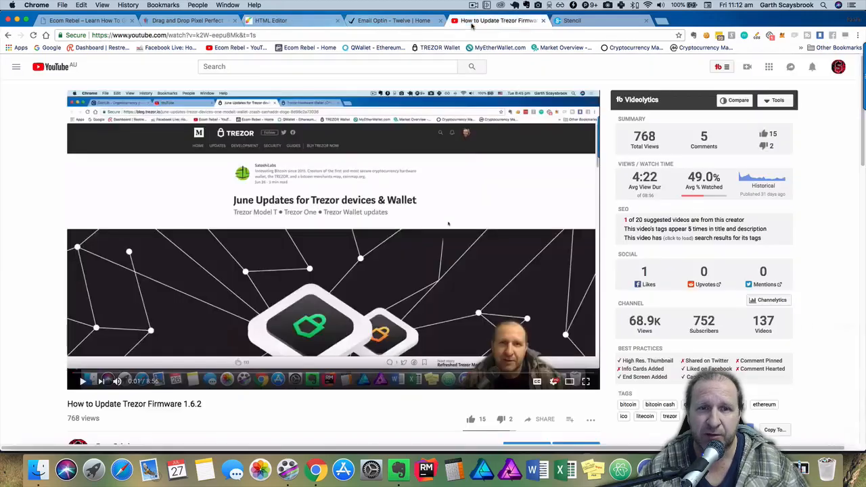
scroll(456, 314, down, 3)
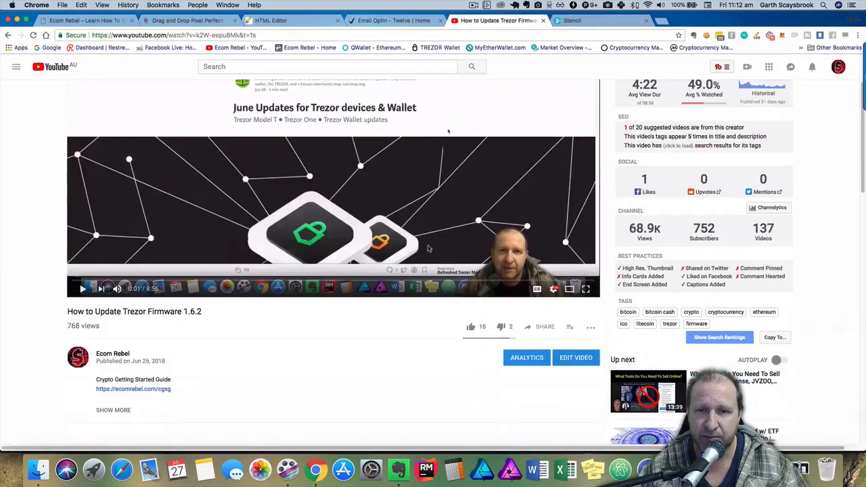
click(544, 328)
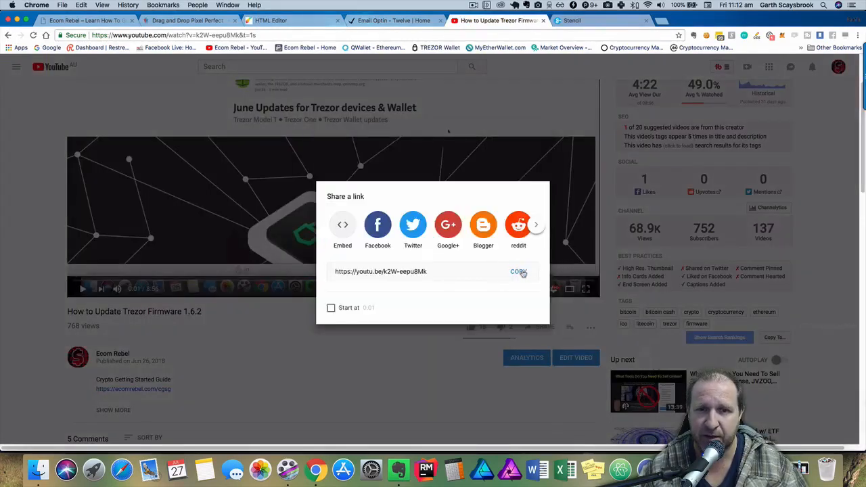
click(519, 270)
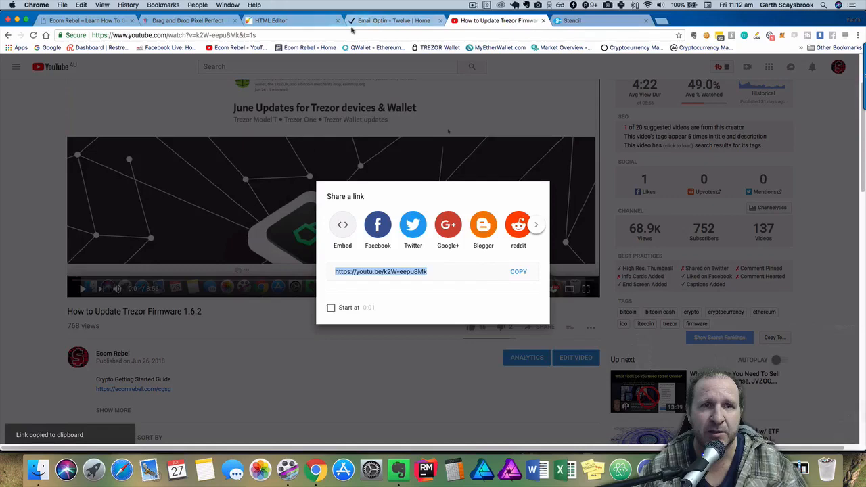
click(305, 22)
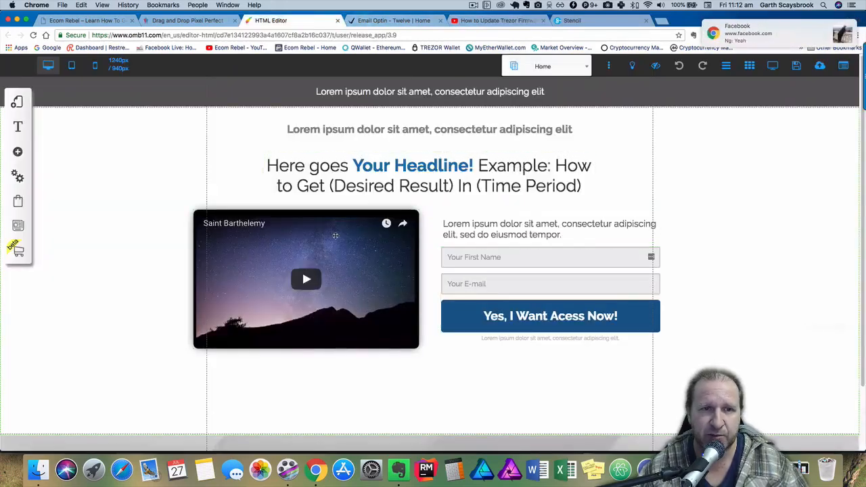
click(269, 242)
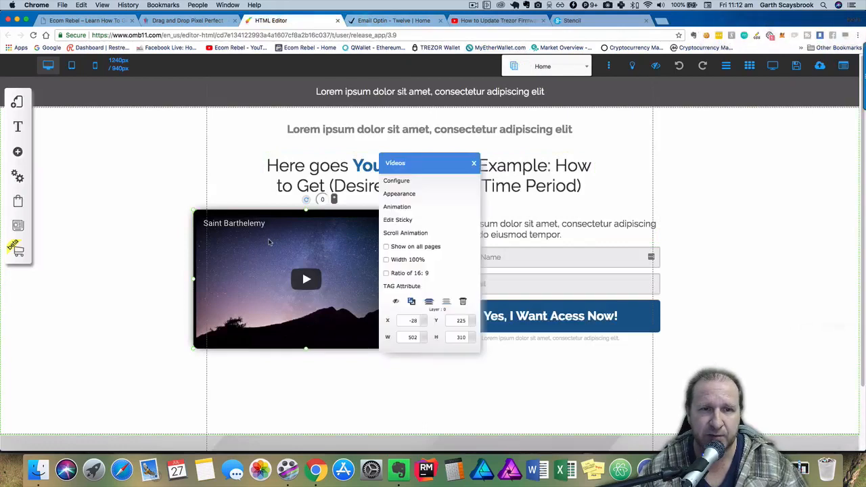
click(395, 181)
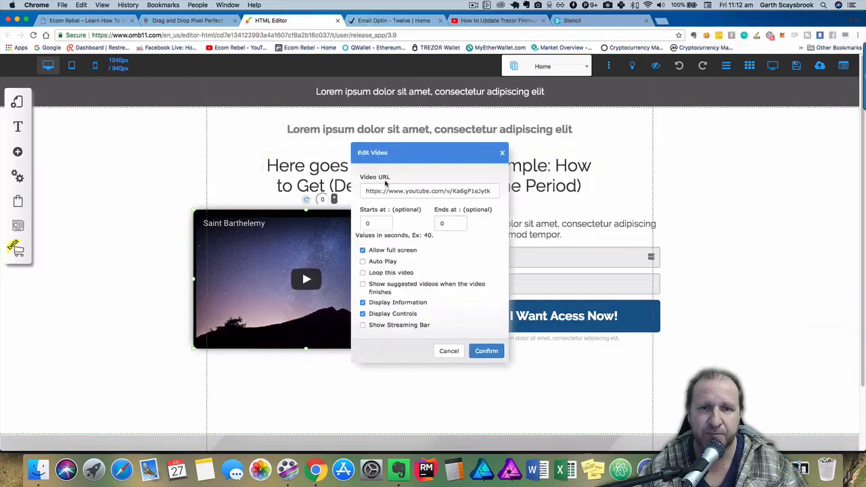
drag(366, 190, 513, 192)
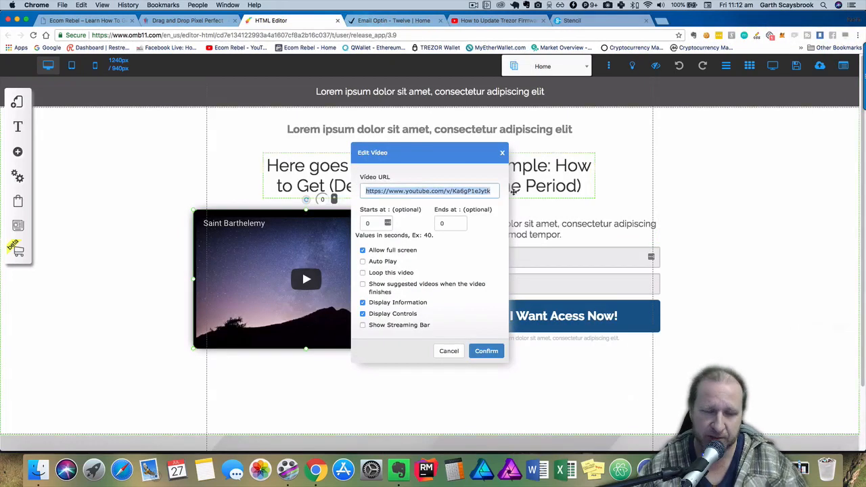
key(super+v)
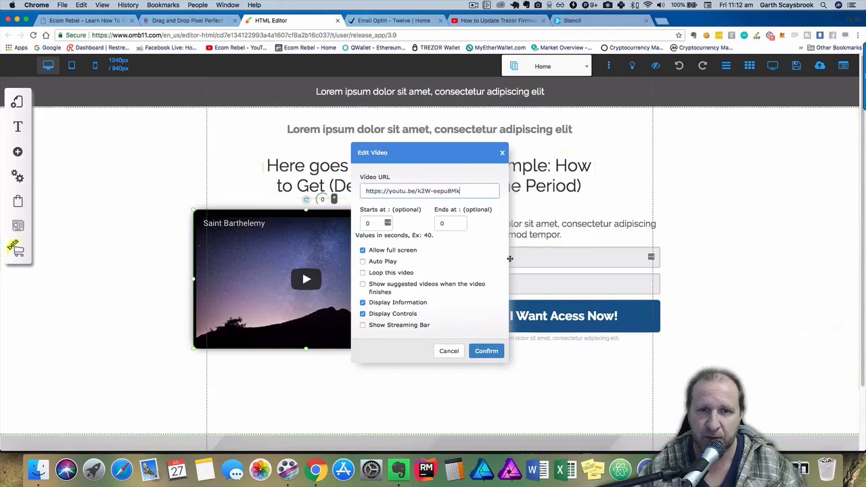
click(485, 353)
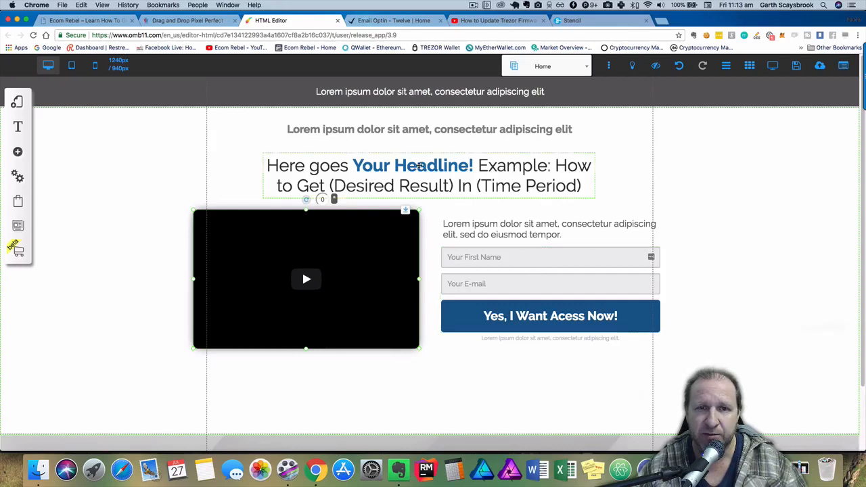
- Delete "Here goes Your Headline!" from the page's main headline
click(420, 165)
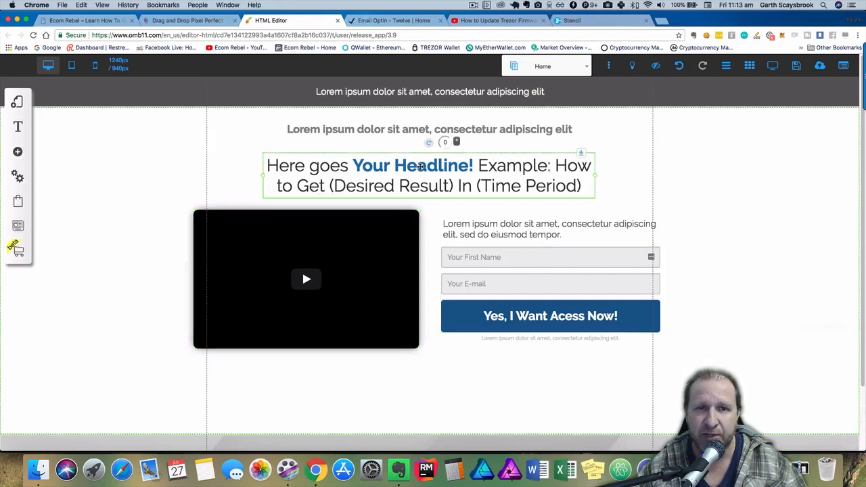
double_click(352, 165)
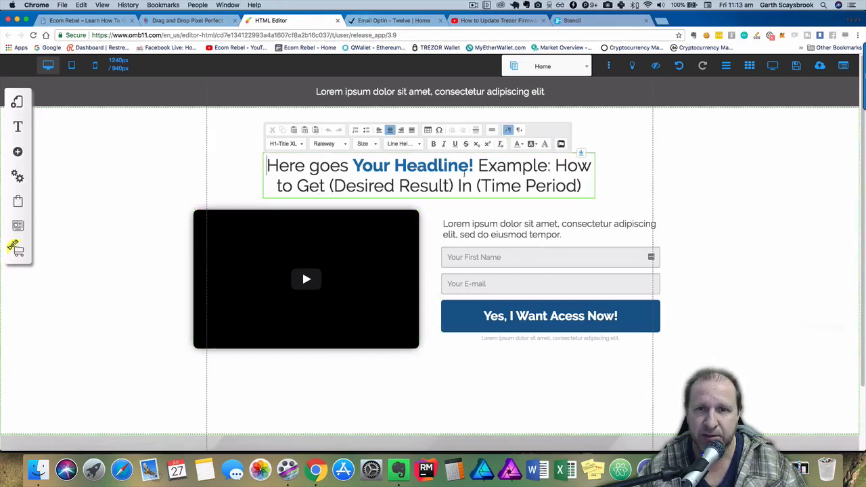
drag(476, 167, 268, 172)
key(BackSpace)
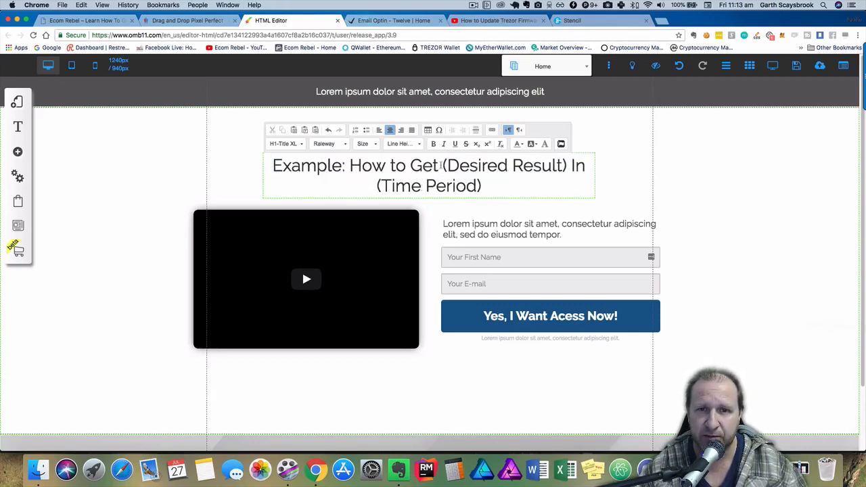
- Replace "(Desired Result)" in the headline with "PASSIVE INCOME" and "(Time Period)" with "LESS TIME"
drag(443, 165, 567, 165)
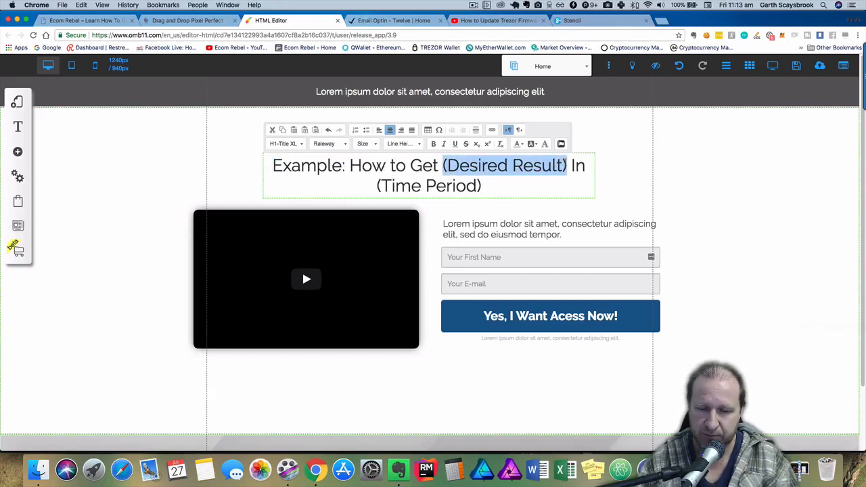
text(PASSIVE I)
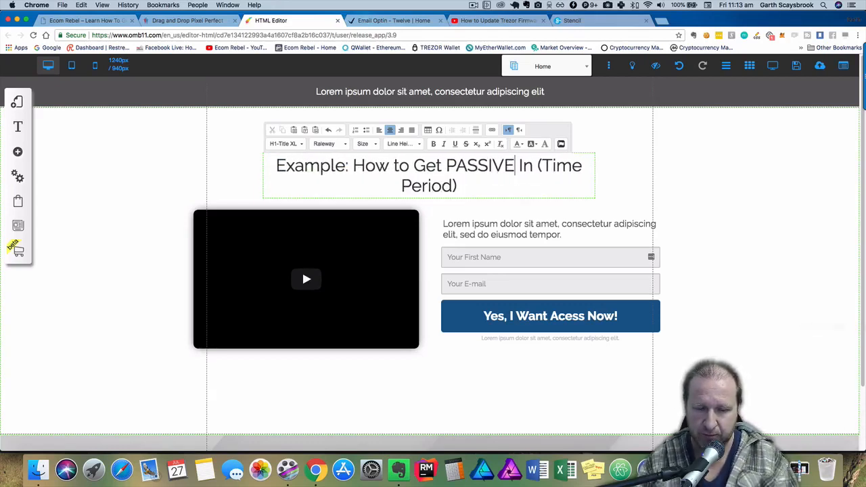
text(NCOME I)
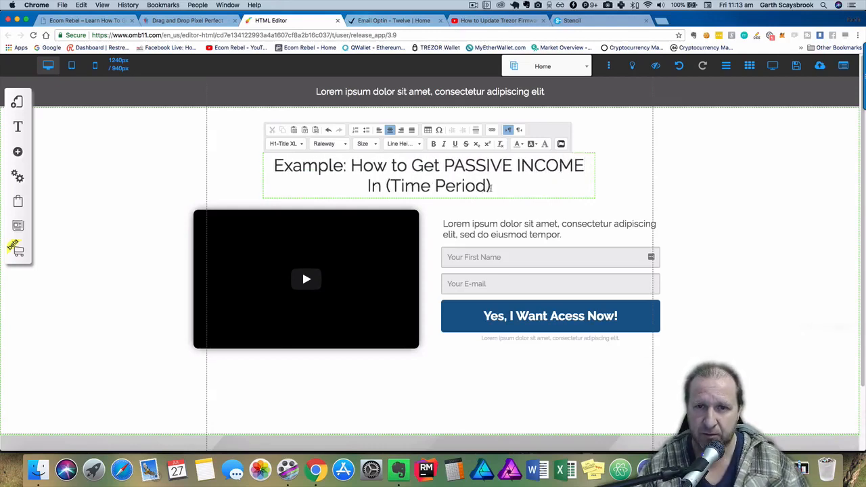
drag(492, 187, 388, 188)
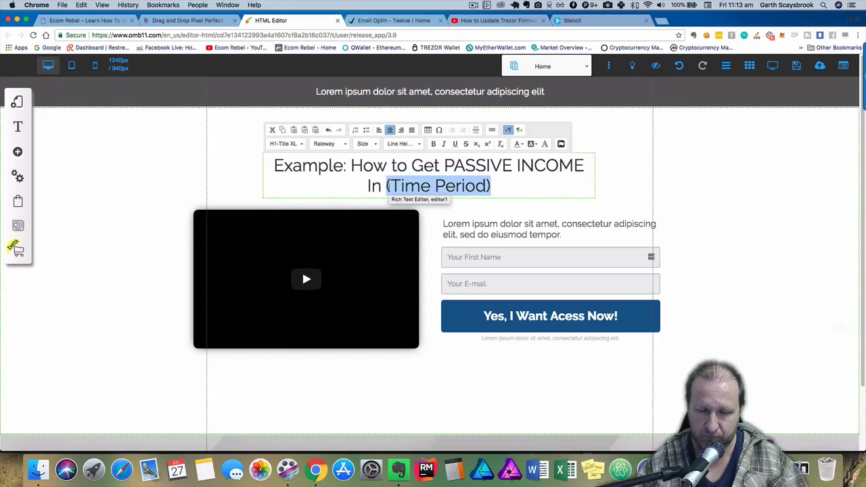
text(LESS TIME)
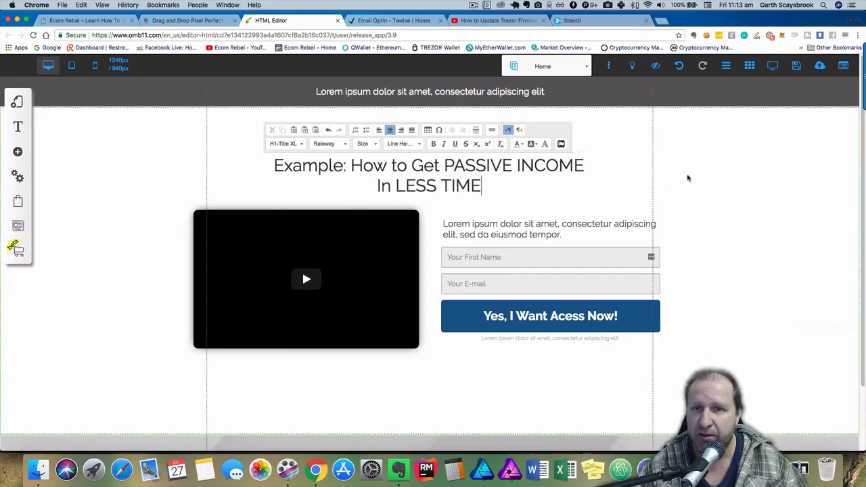
click(301, 127)
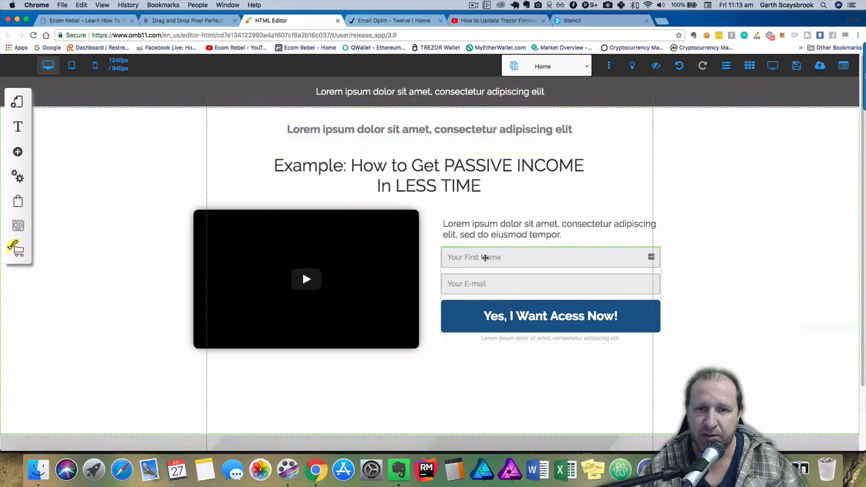
- View the configuration options of the opt-in form and close them without changes
click(485, 257)
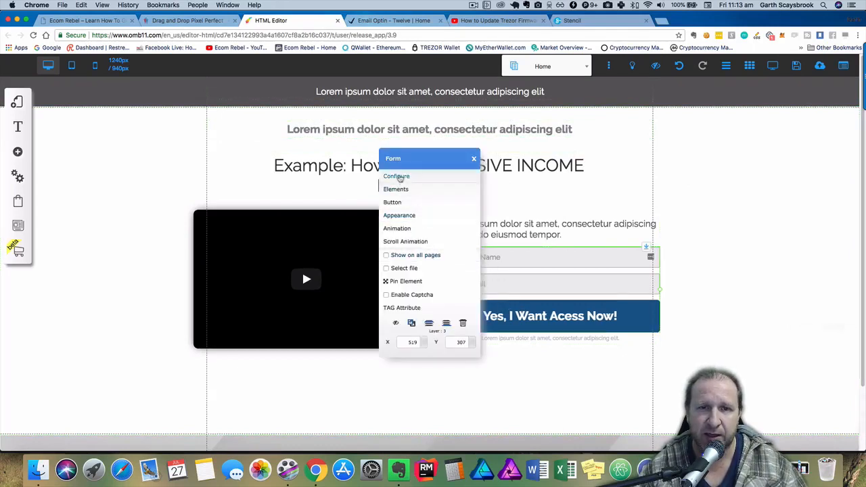
click(400, 178)
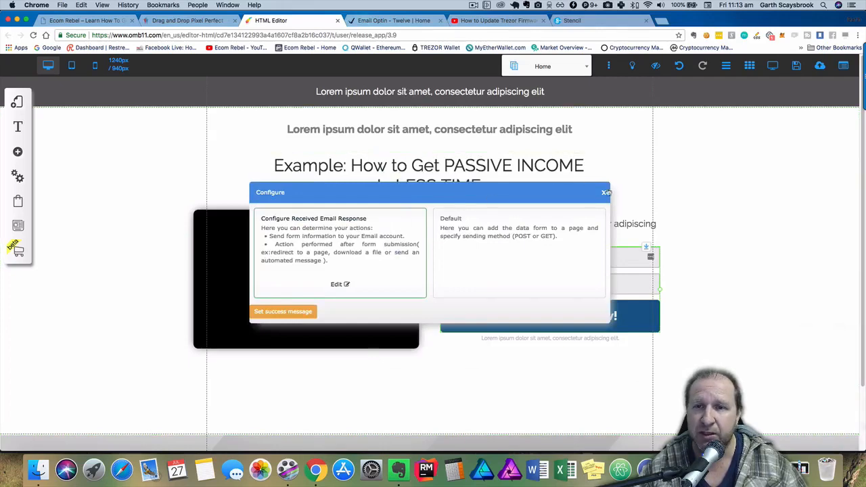
click(605, 194)
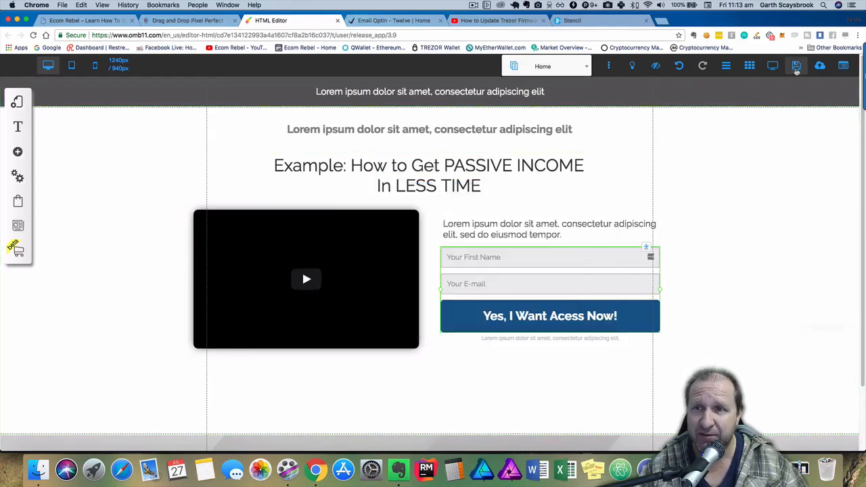
- Save the page and try to register the site under the name test3
click(796, 67)
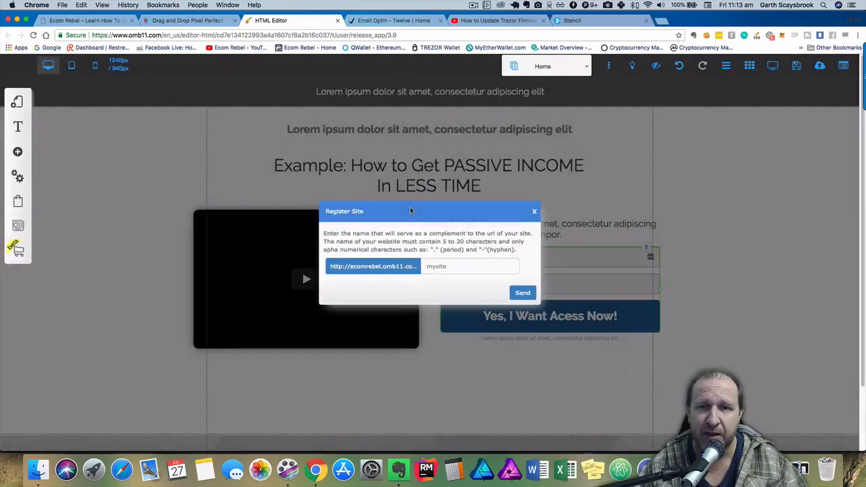
click(457, 266)
text(TES)
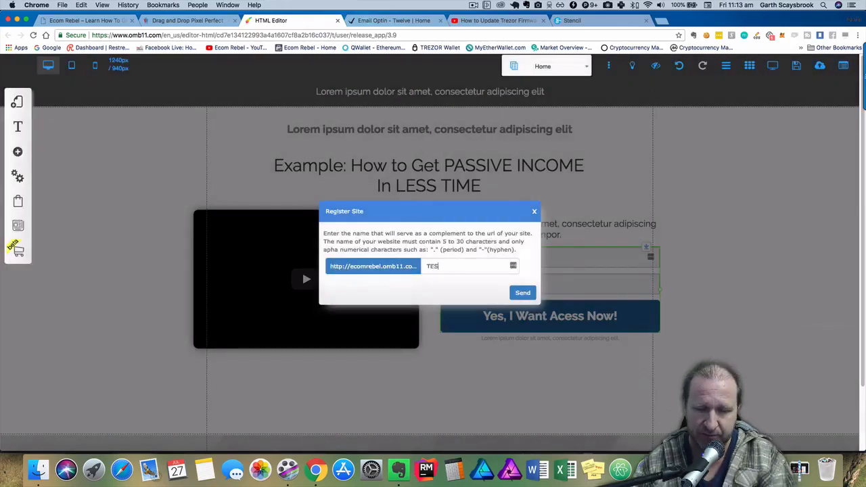
text(T3)
key(BackSpace)
key(BackSpace)
key(BackSpace)
key(BackSpace)
key(BackSpace)
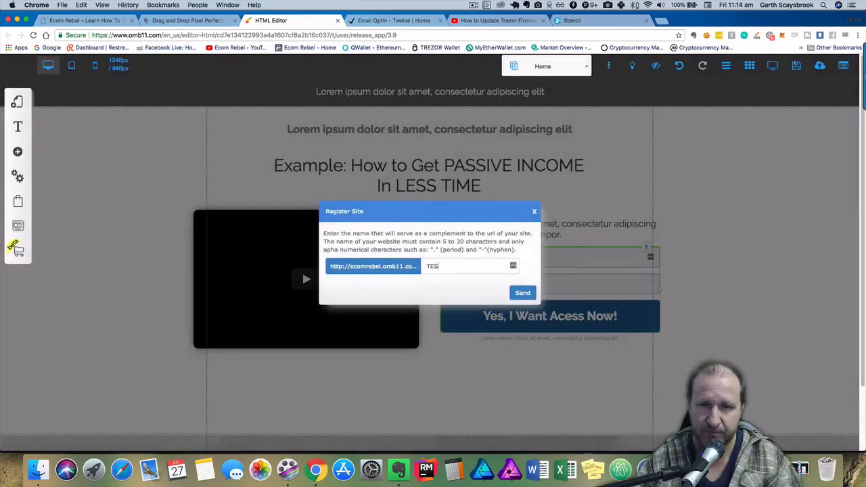
text(test3)
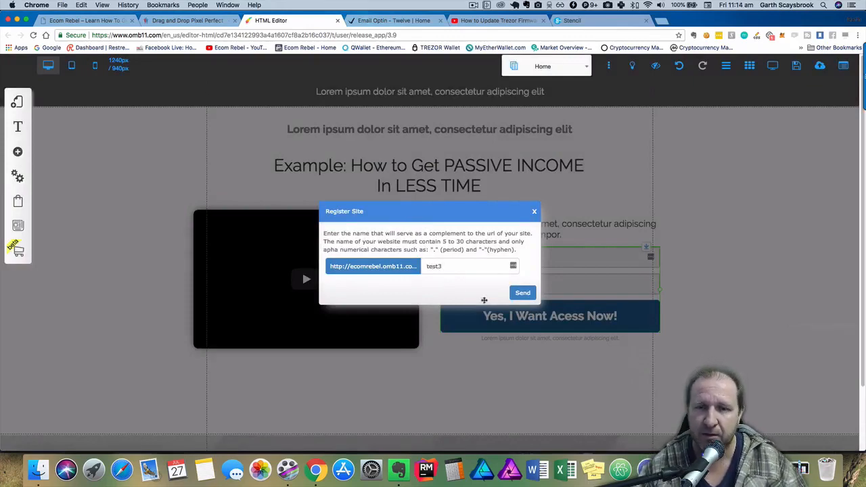
click(522, 293)
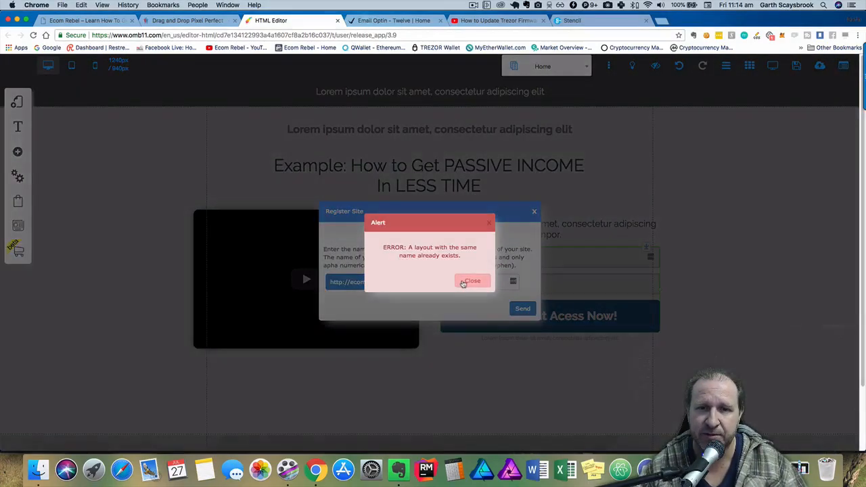
- Register the site under the name test4 and save the changes to the Home page
click(464, 283)
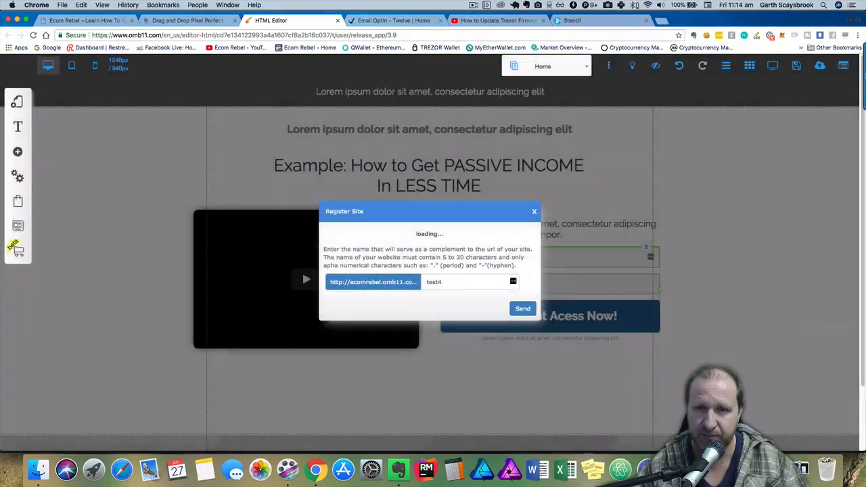
click(534, 312)
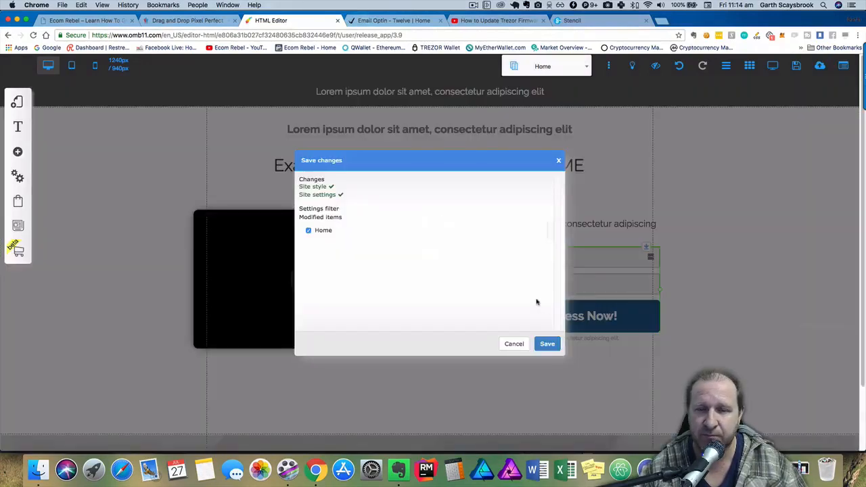
click(539, 341)
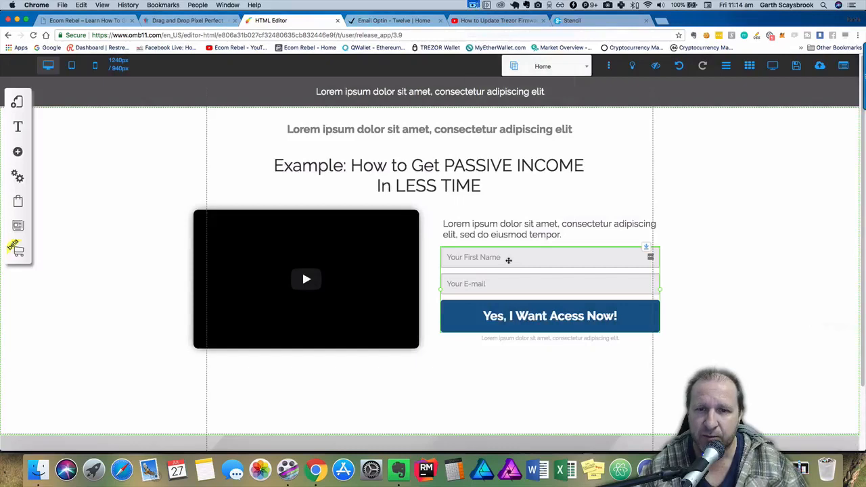
- Delete the template's opt-in form with the "Yes, I Want Acess Now!" button
click(508, 260)
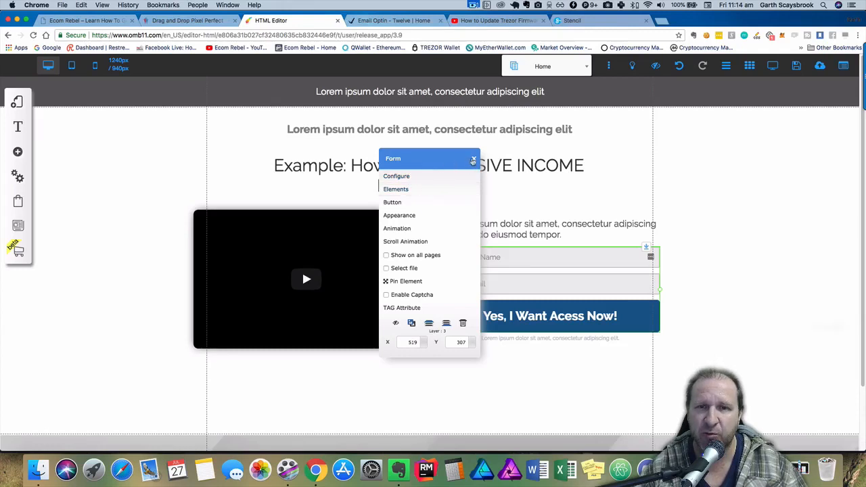
click(473, 160)
click(496, 256)
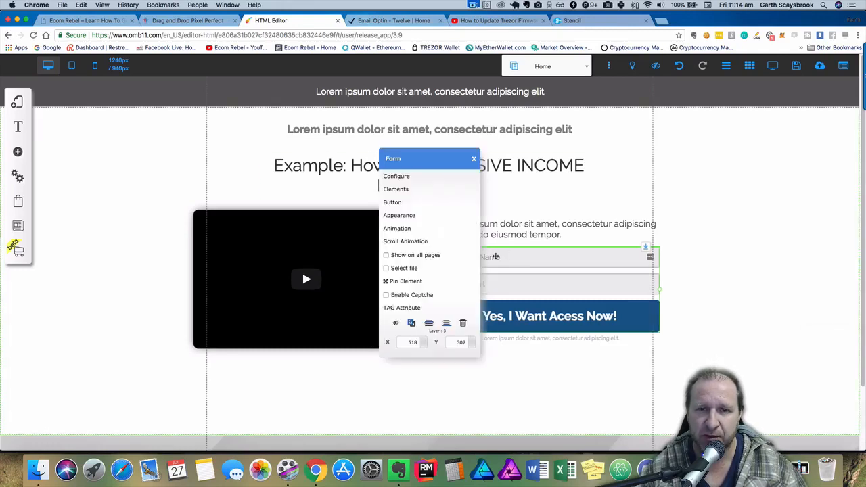
click(463, 323)
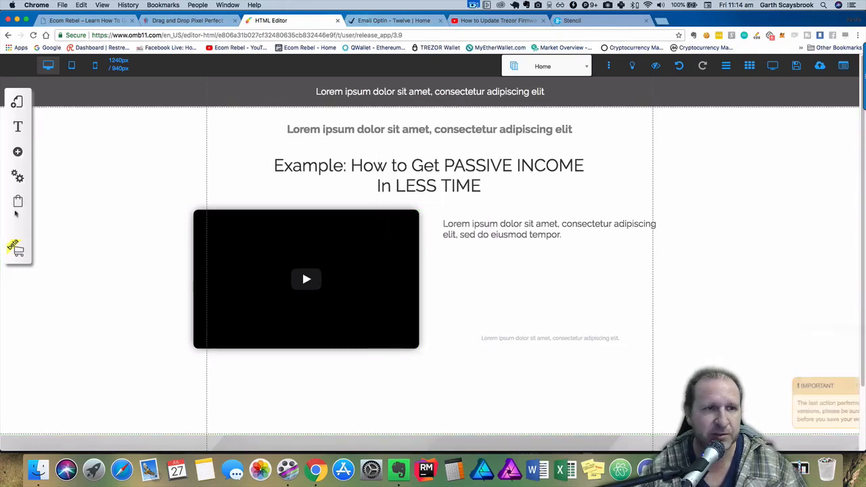
- Add the green "Get Instant Access" email mail form and place it beside the video, under the short paragraph
click(15, 155)
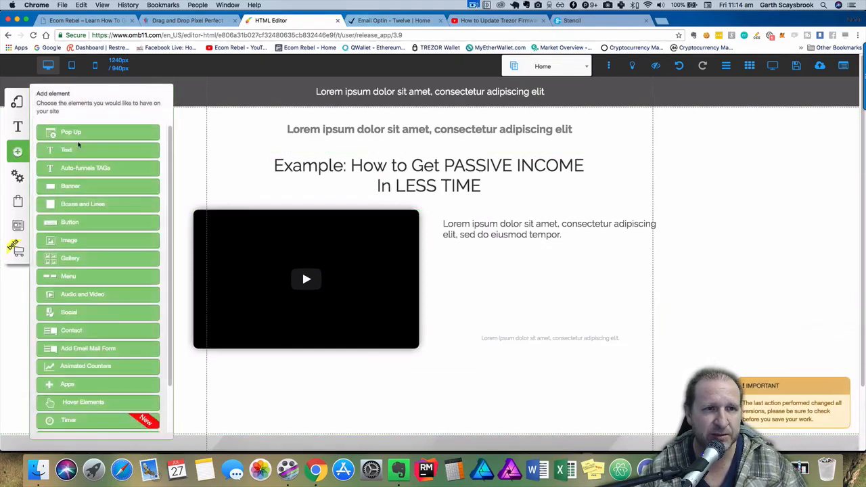
scroll(74, 237, down, 2)
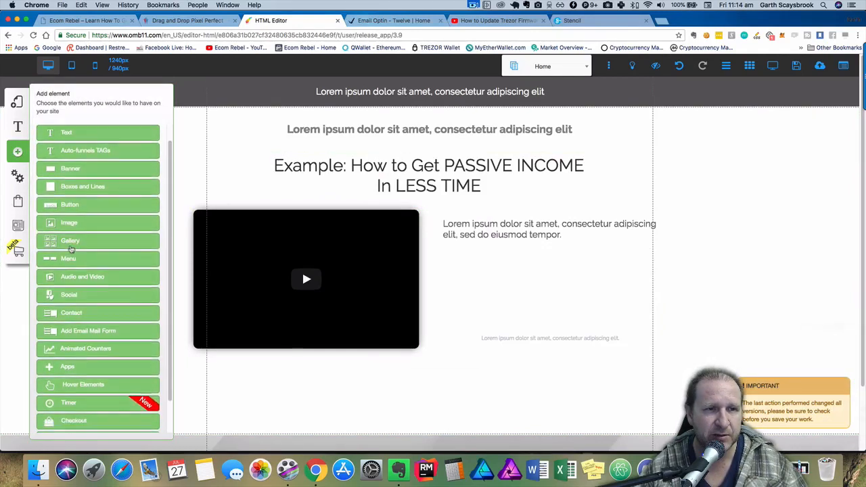
scroll(79, 244, down, 1)
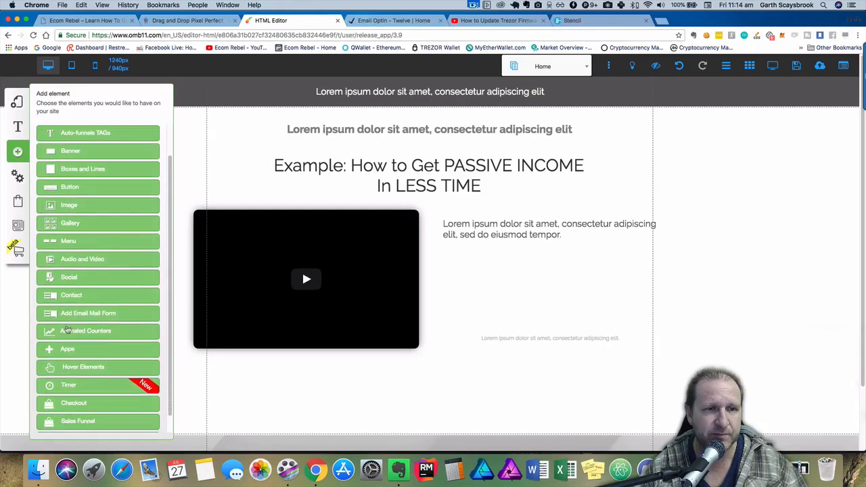
click(70, 315)
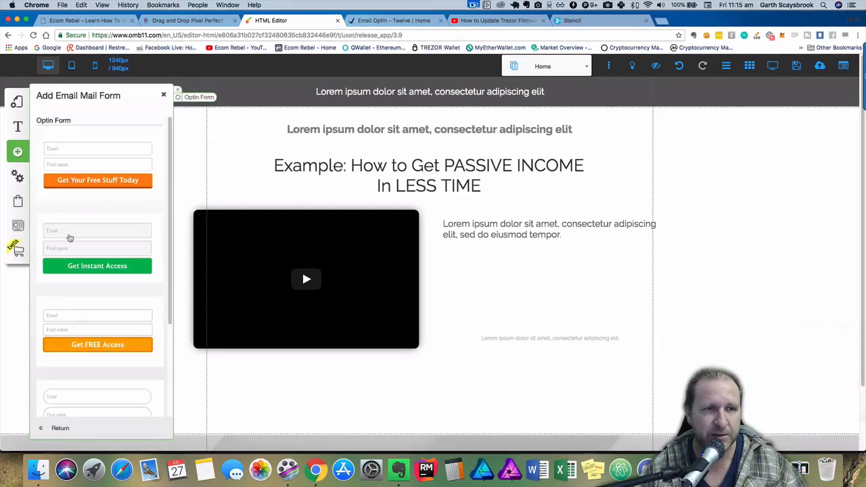
click(69, 237)
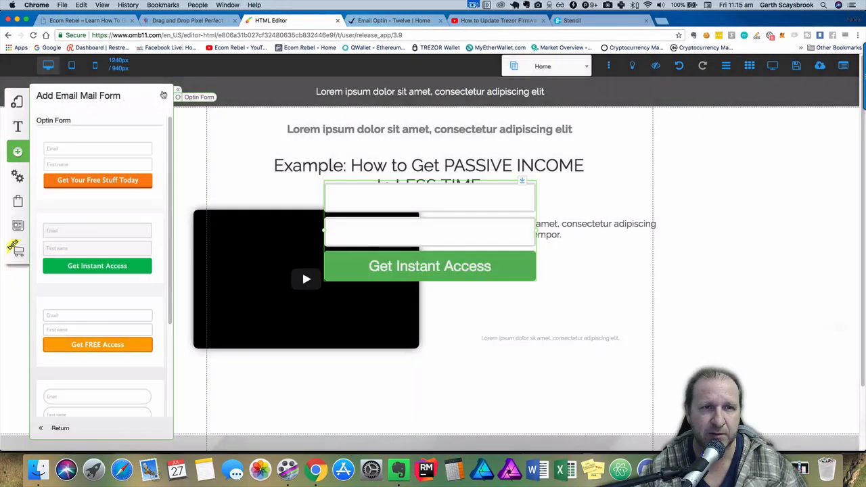
click(163, 95)
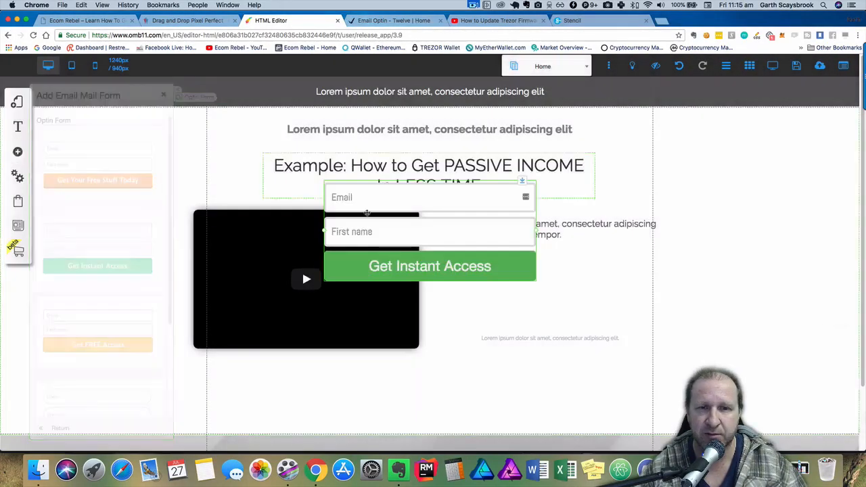
drag(396, 205, 505, 259)
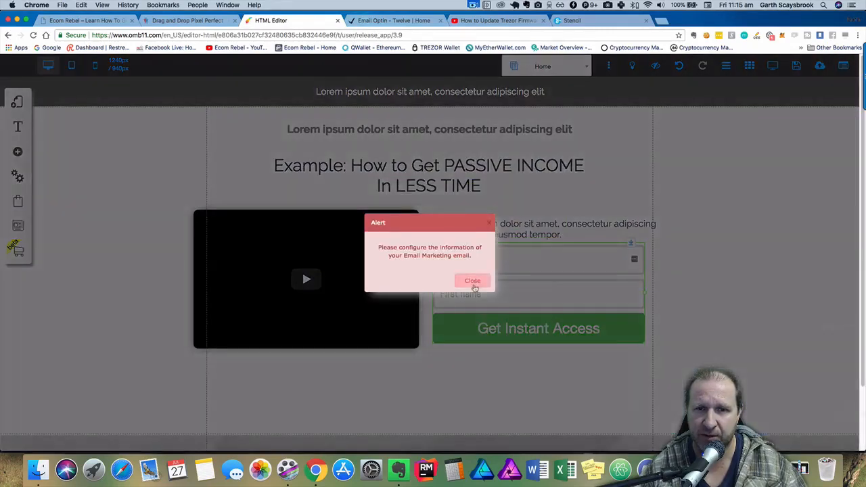
click(473, 281)
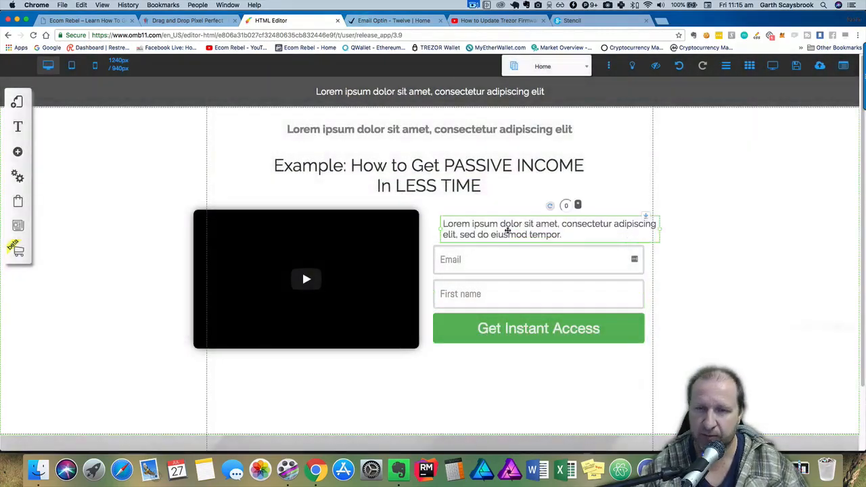
- Delete the Lorem ipsum paragraph above the new form and move the form up into the freed space
click(507, 231)
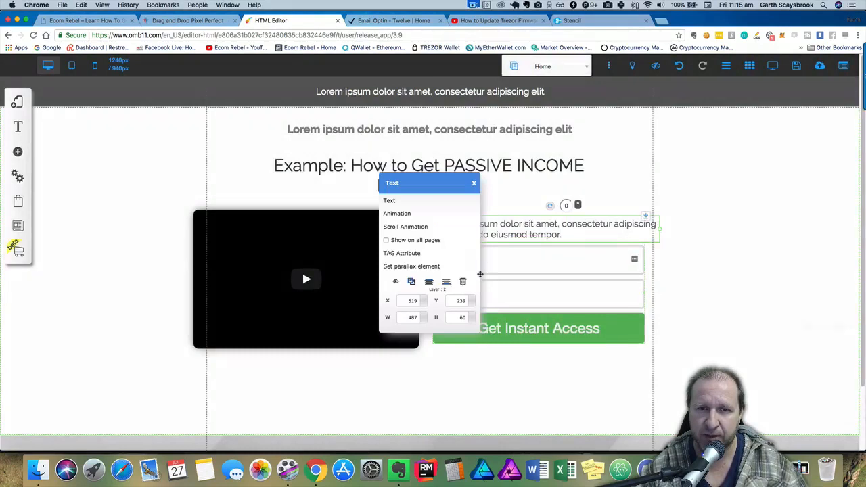
click(465, 281)
drag(513, 267, 514, 248)
- View the email marketing platforms available for the new form and leave without selecting one
click(511, 247)
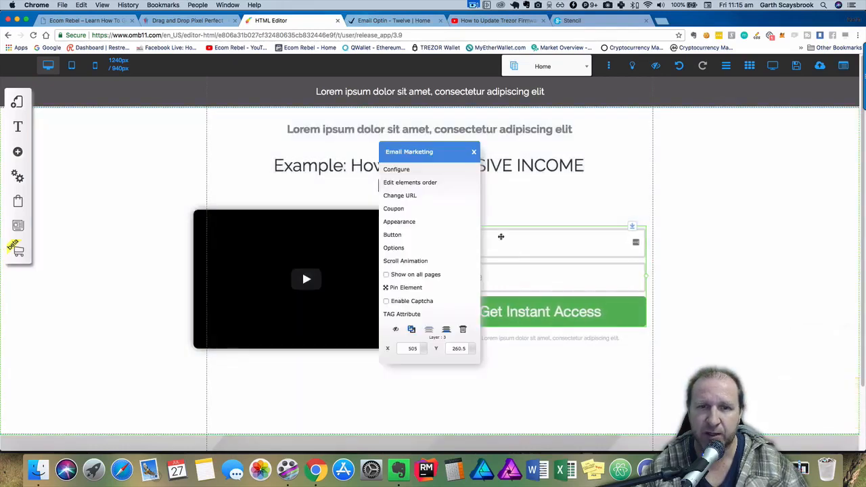
click(408, 172)
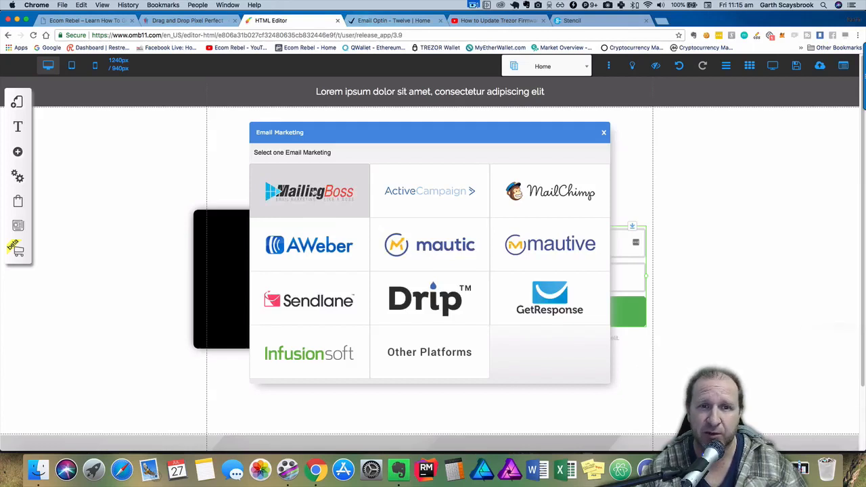
click(604, 133)
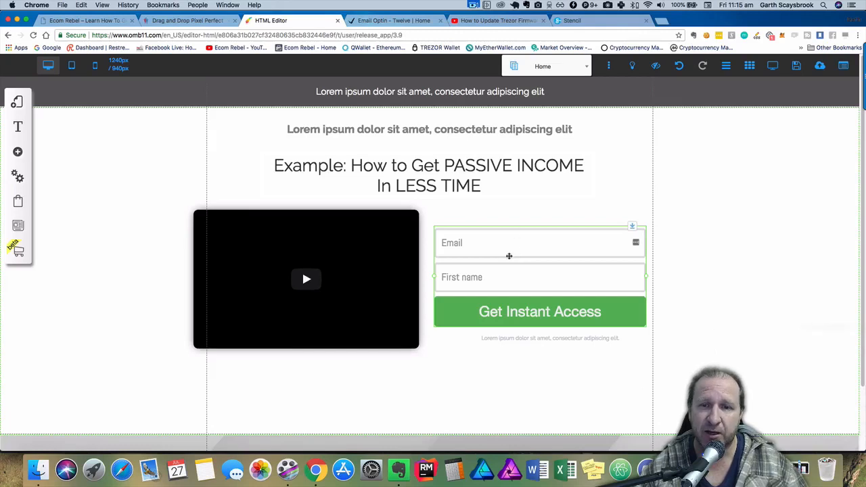
click(536, 371)
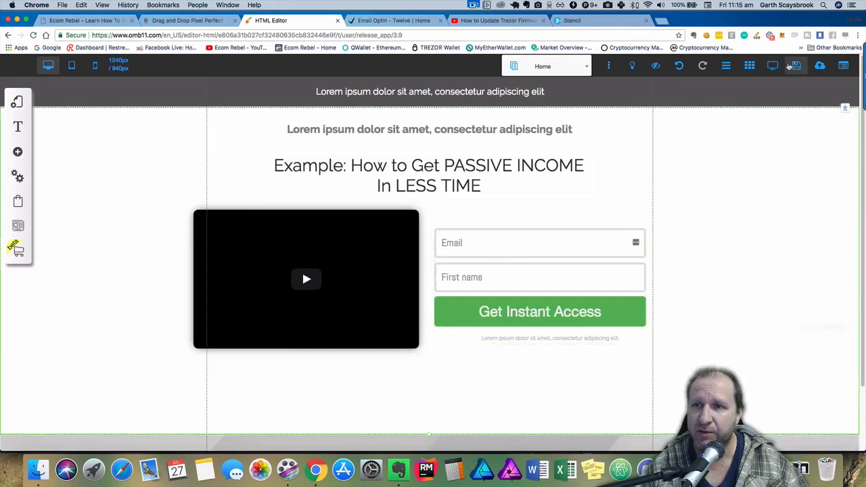
- Preview the page, play and pause its video, and check the form's Email and First name fields
click(775, 66)
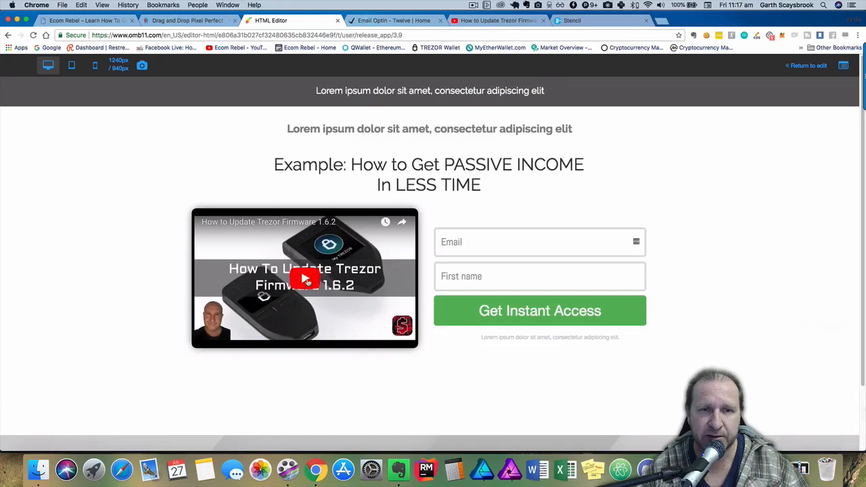
click(306, 280)
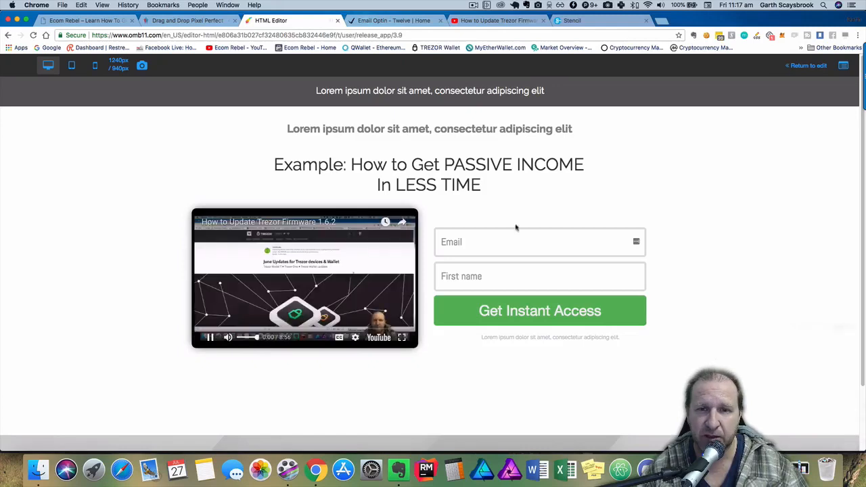
click(210, 337)
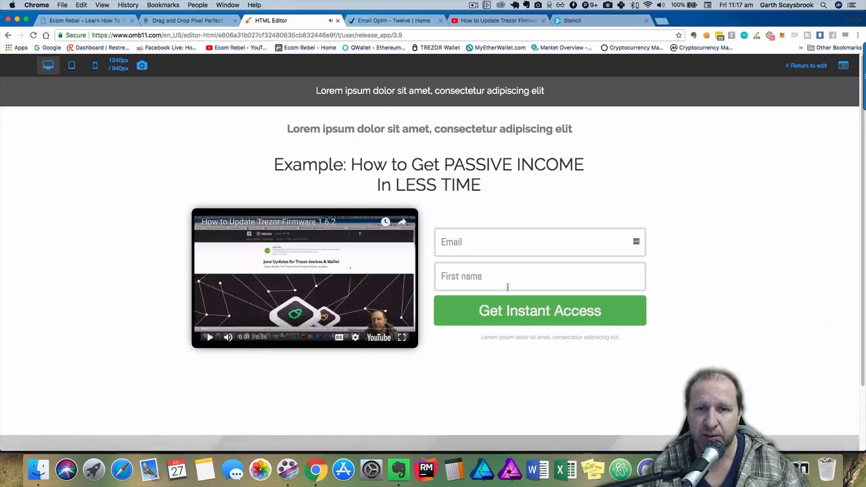
click(524, 244)
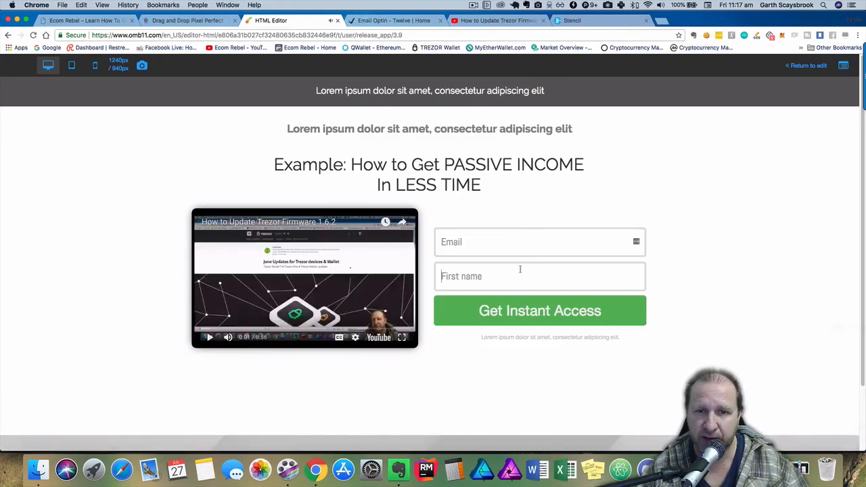
click(546, 291)
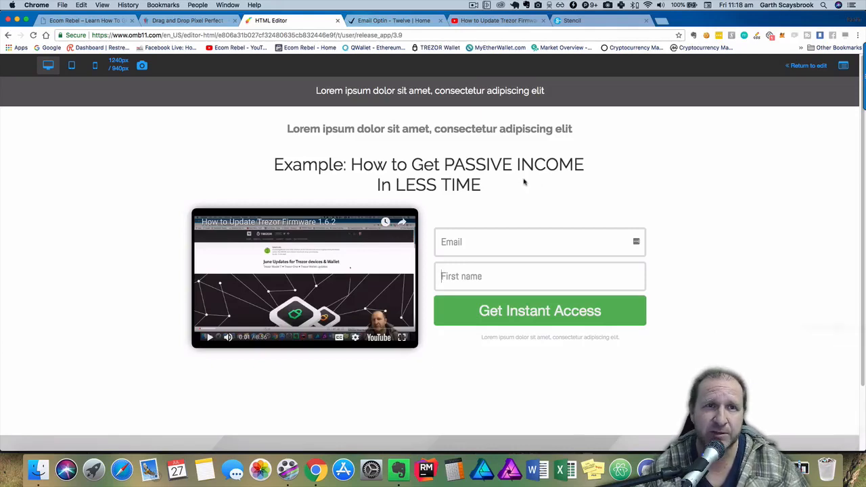
- Switch to the Builderall template gallery and browse the opt-in, order confirmation and thank-you page designs
key(ctrl+shift+Tab)
scroll(466, 203, down, 2)
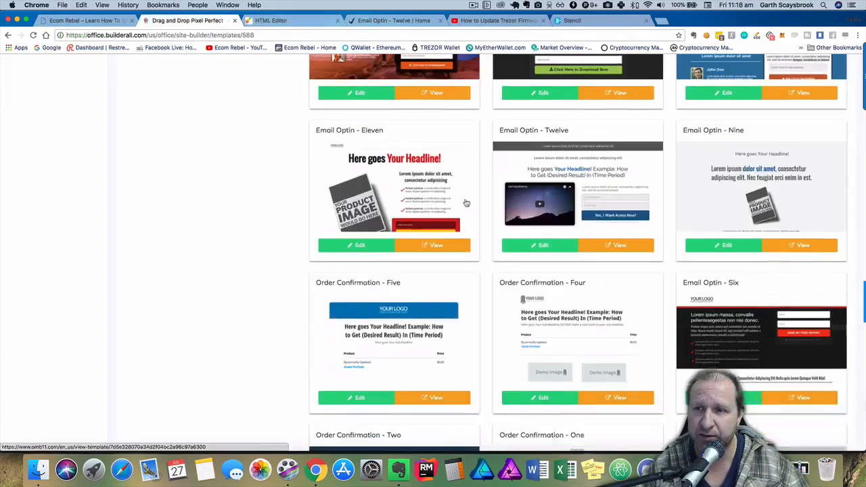
scroll(588, 228, down, 3)
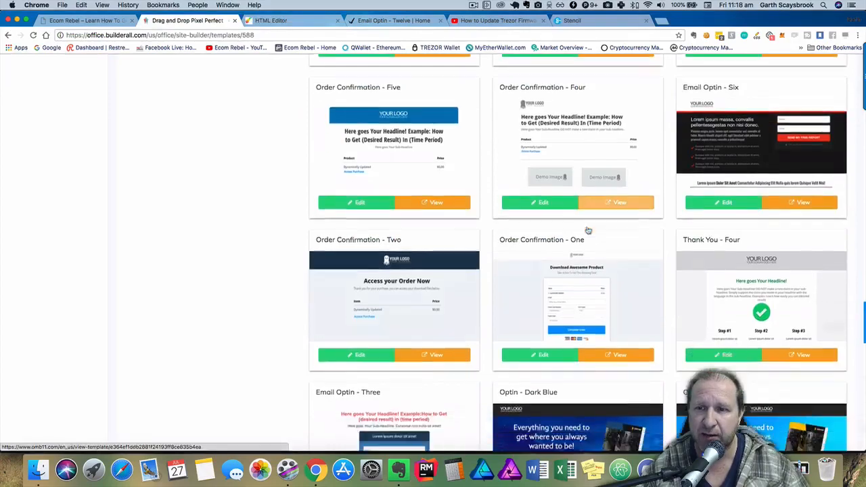
scroll(589, 231, down, 8)
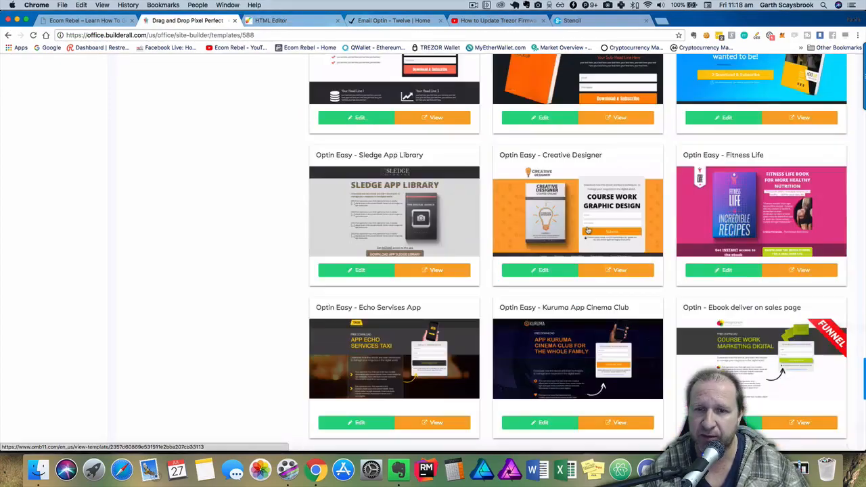
scroll(588, 230, down, 5)
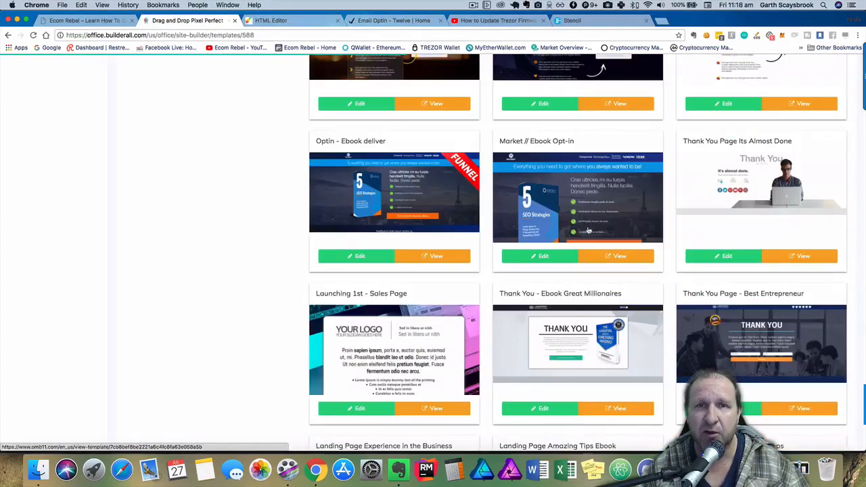
scroll(588, 231, down, 3)
scroll(588, 230, up, 11)
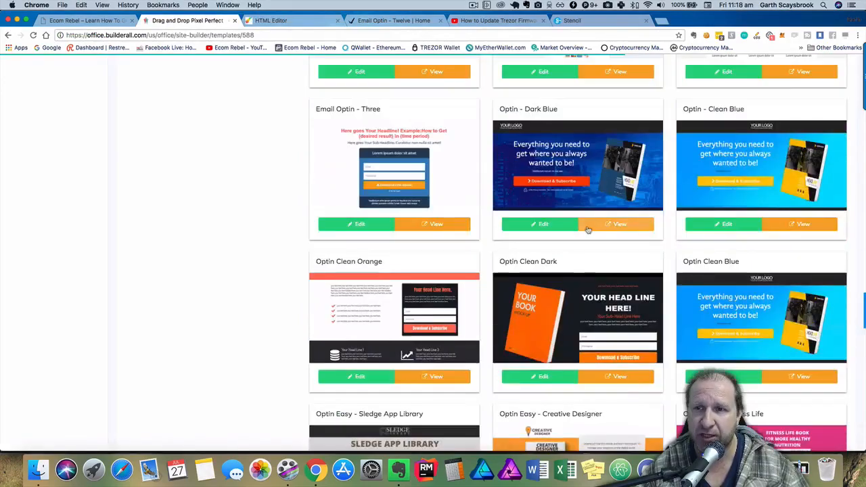
scroll(588, 230, up, 11)
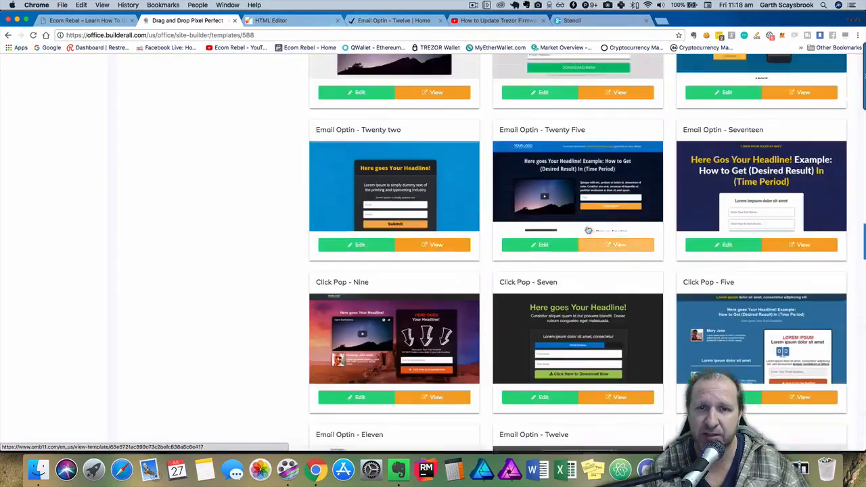
- Look through the Lead Capture, Email Optin and Click Pop template designs in the gallery and return to the start of the list
scroll(589, 231, up, 12)
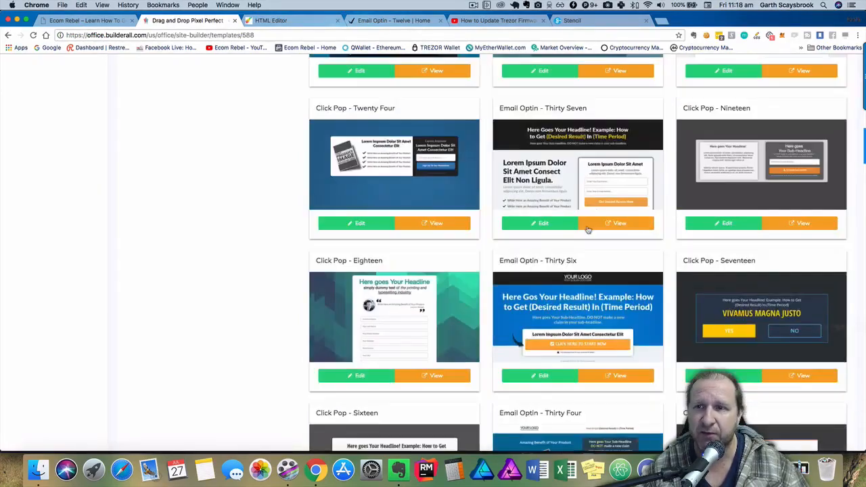
scroll(588, 231, up, 15)
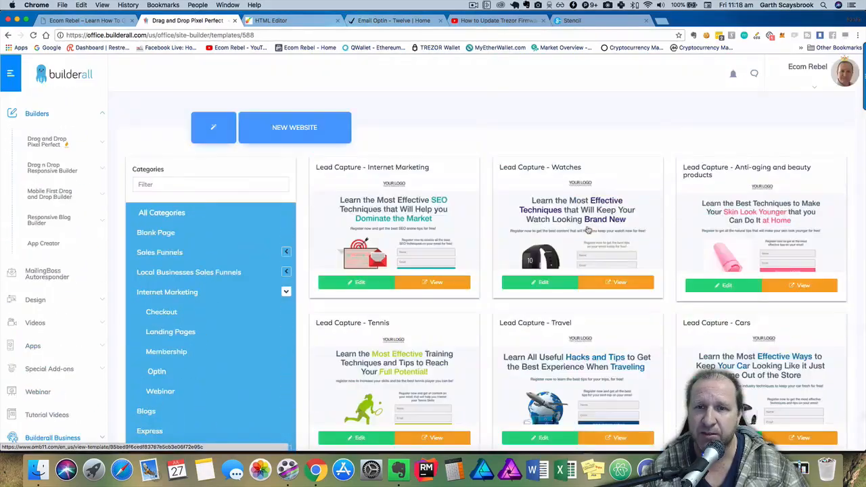
scroll(589, 231, down, 10)
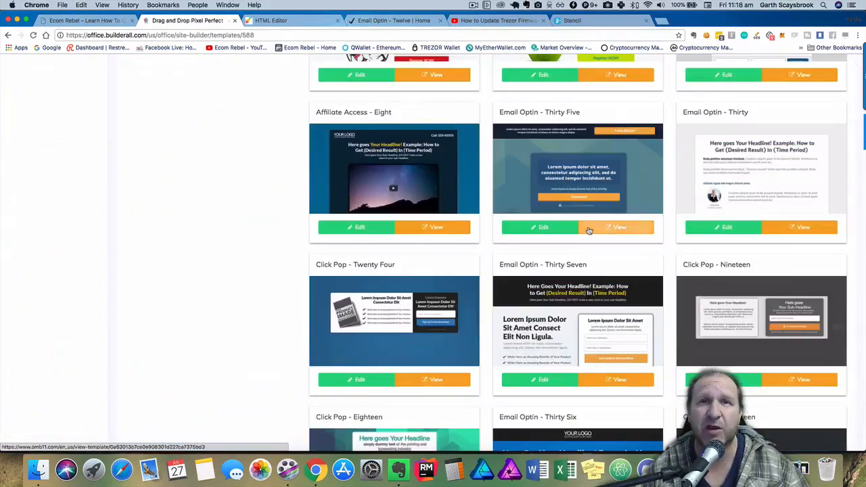
scroll(588, 231, down, 6)
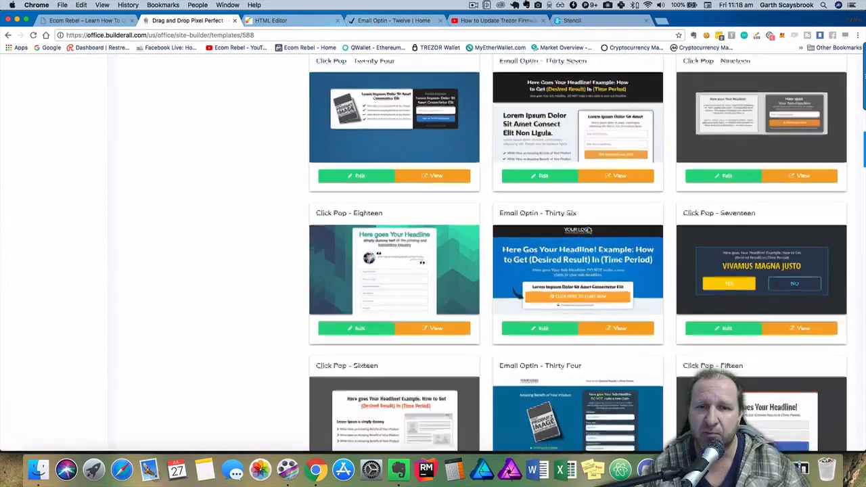
scroll(555, 236, down, 1)
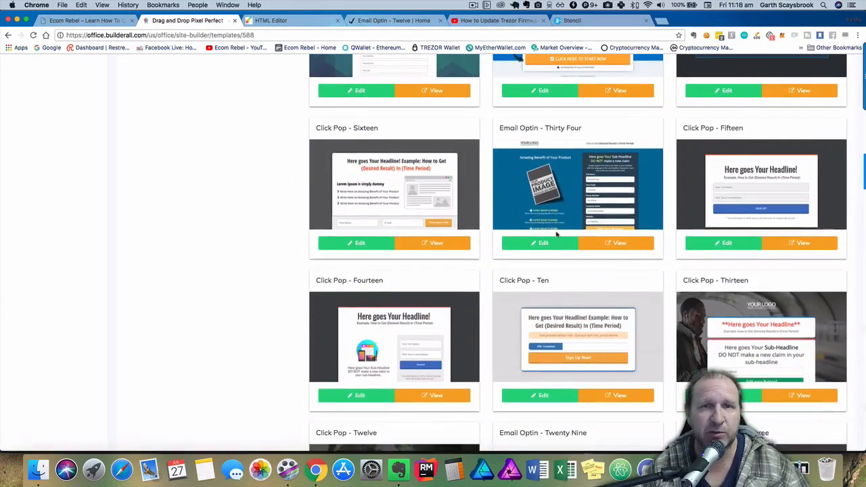
scroll(527, 245, up, 20)
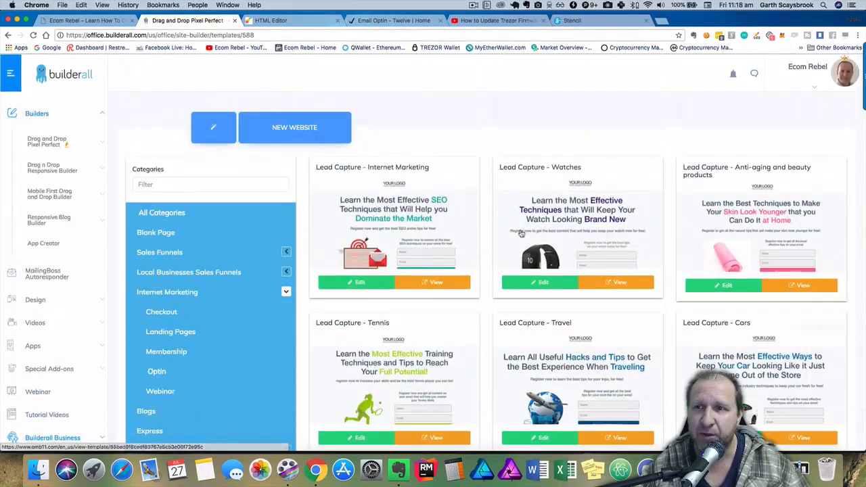